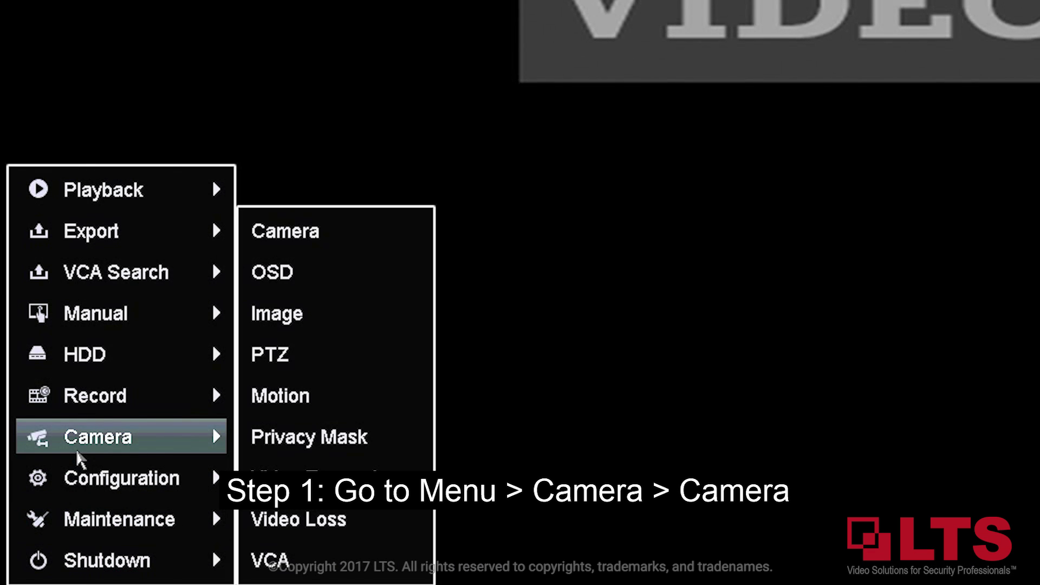
Show the IP Camera list from Menu > Camera > Camera
left_click(329, 243)
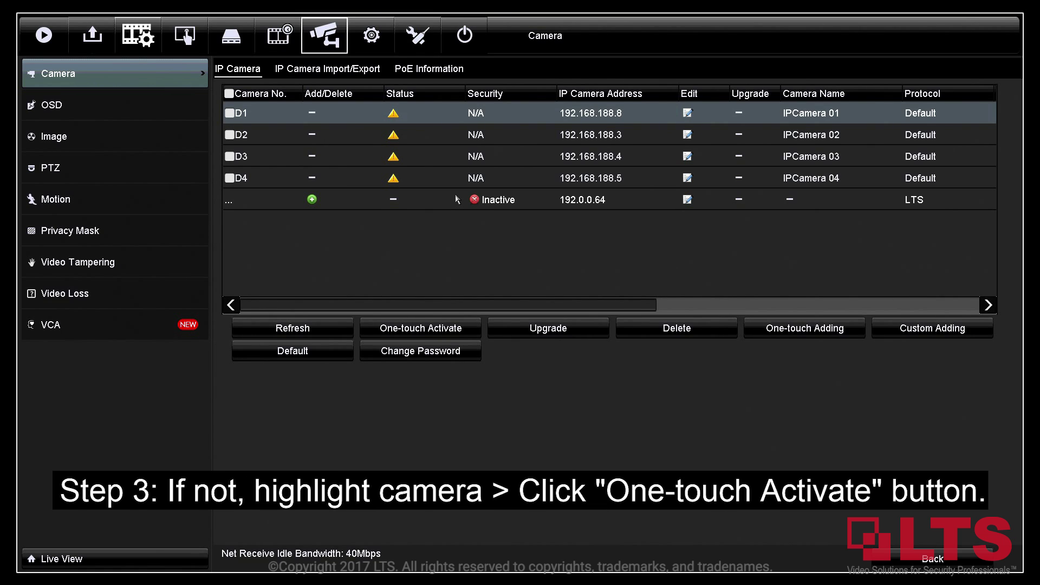
Select the inactive 192.0.0.64 camera row at the bottom of the list
left_click(456, 194)
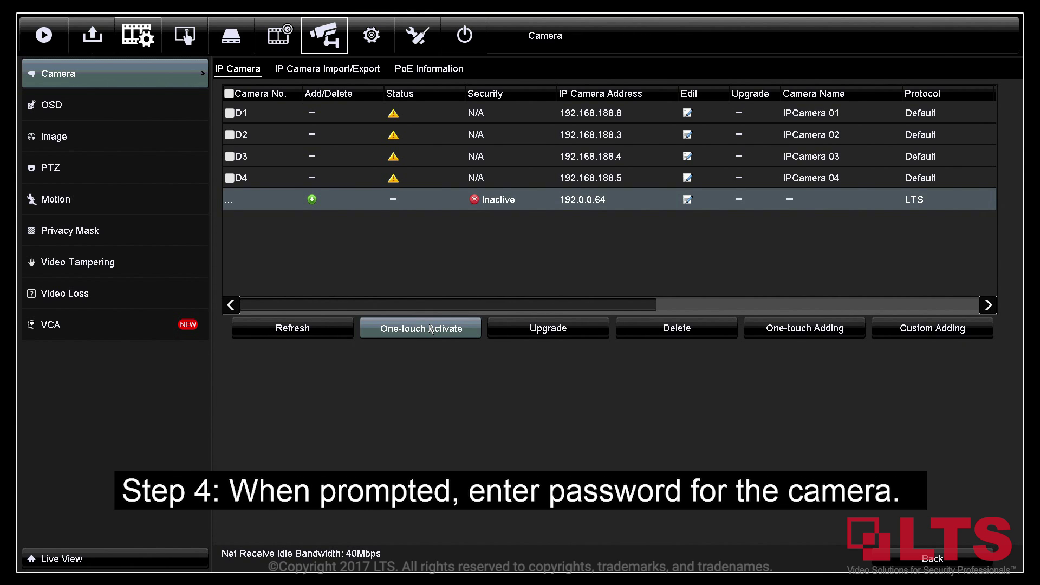
Start One-touch Activate for the selected camera and enter its new password
left_click(429, 328)
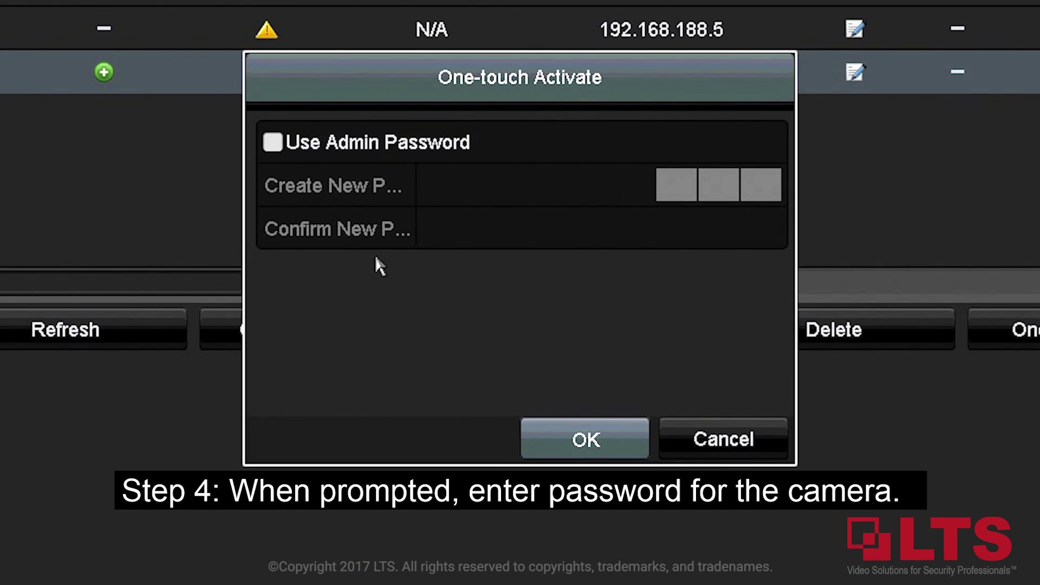
left_click(476, 256)
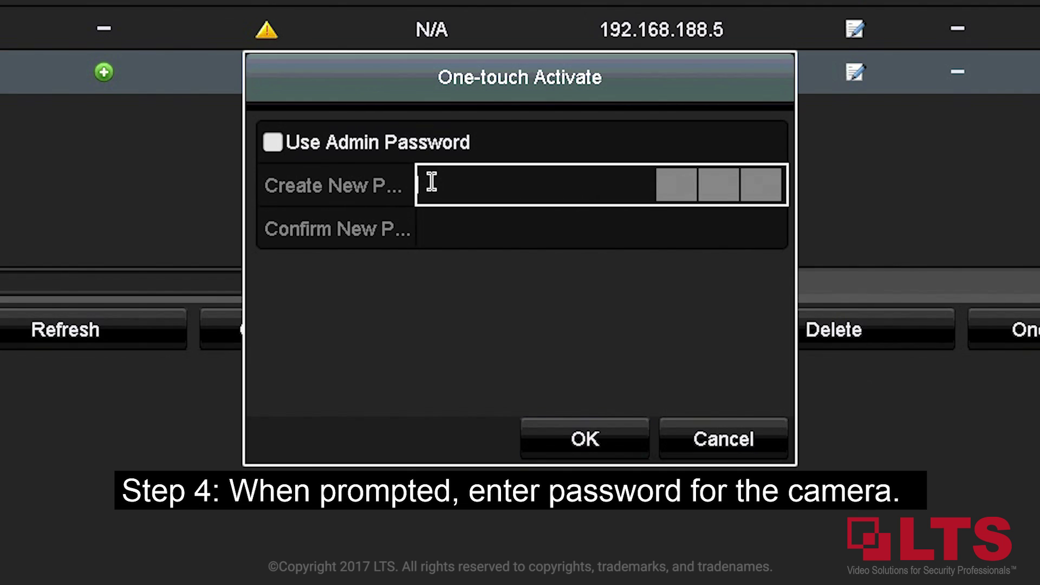
left_click(432, 183)
left_click(434, 227)
left_click(450, 305)
left_click(595, 345)
left_click(466, 267)
left_click(529, 227)
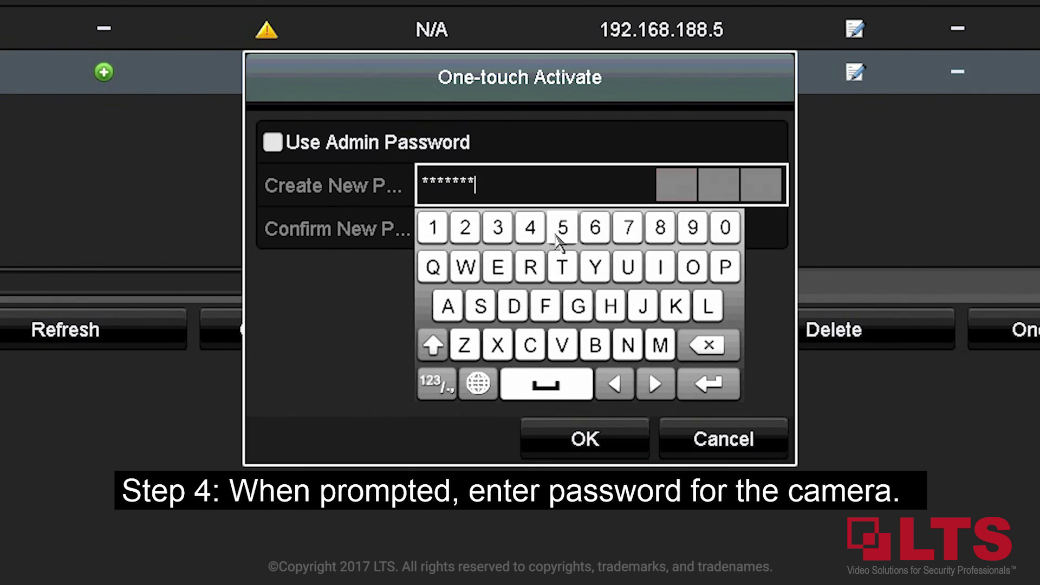
left_click(601, 229)
Re-enter the new password as confirmation and approve the activation
left_click(431, 227)
left_click(450, 349)
left_click(563, 387)
left_click(464, 311)
left_click(530, 271)
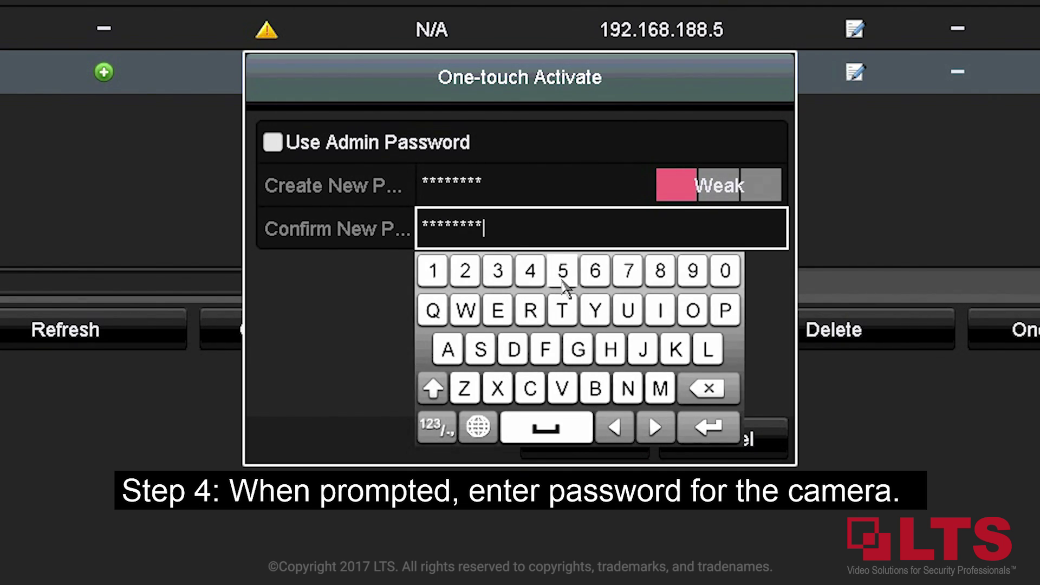
left_click(708, 427)
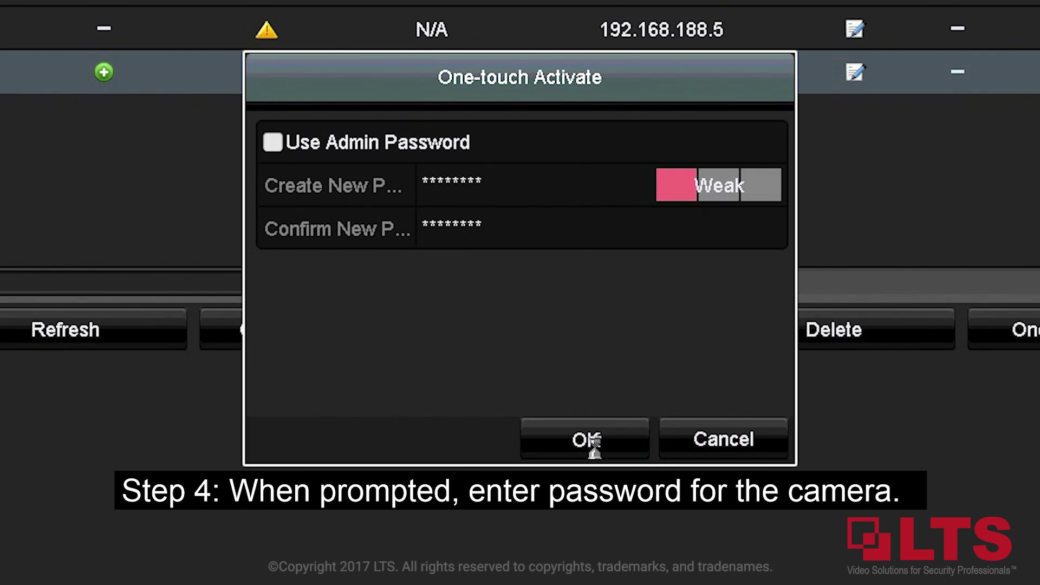
left_click(584, 439)
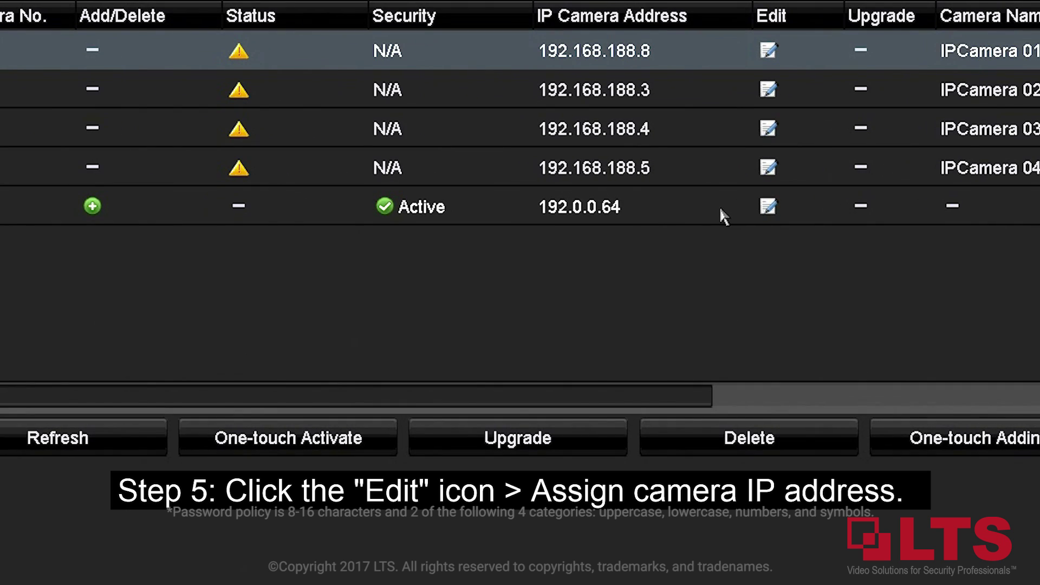
Edit the activated camera's network settings, changing its IP address to 192.168.1.50
left_click(768, 206)
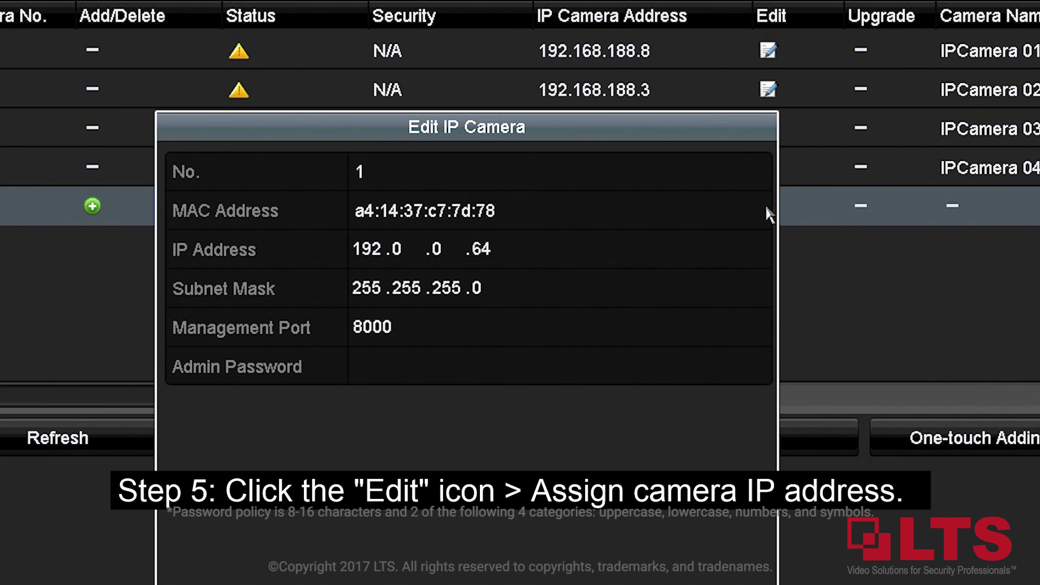
left_click(559, 250)
left_click(605, 393)
left_click(531, 358)
left_click(457, 322)
left_click(457, 358)
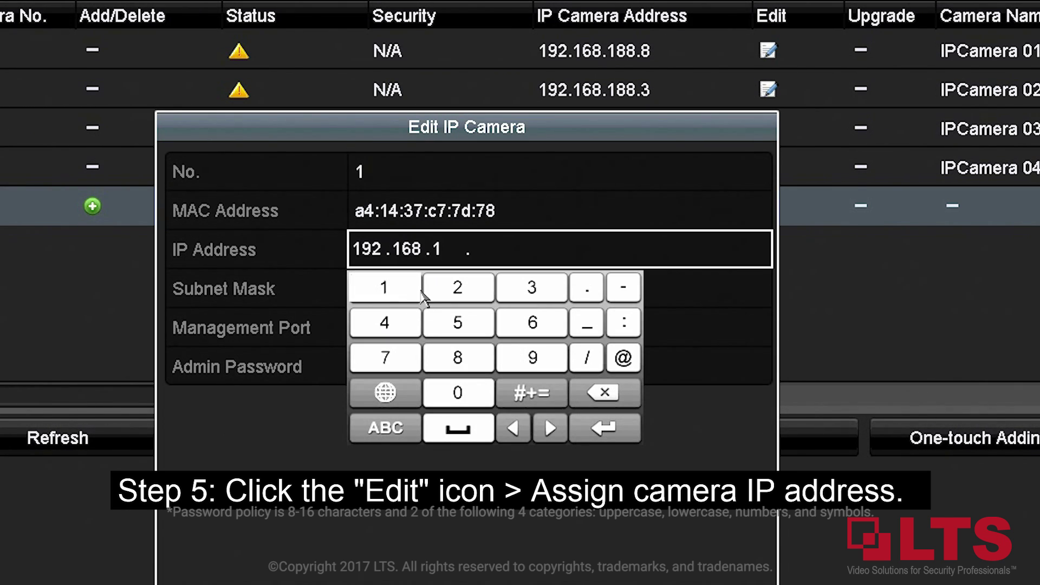
left_click(385, 289)
left_click(458, 393)
left_click(604, 429)
Enter the camera's admin password and save the new IP address
left_click(538, 366)
left_click(392, 444)
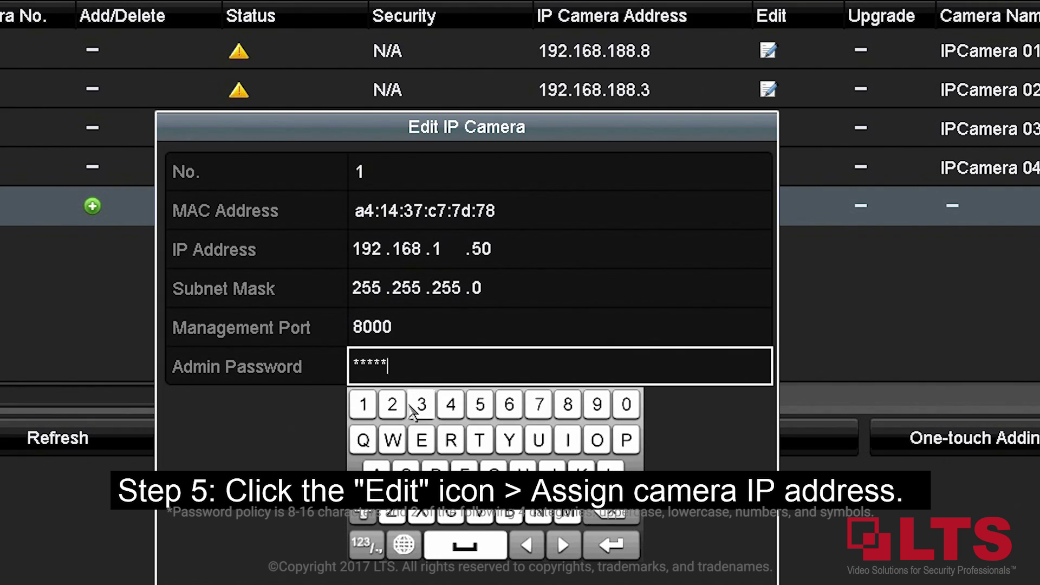
left_click(421, 406)
left_click(480, 412)
left_click(612, 545)
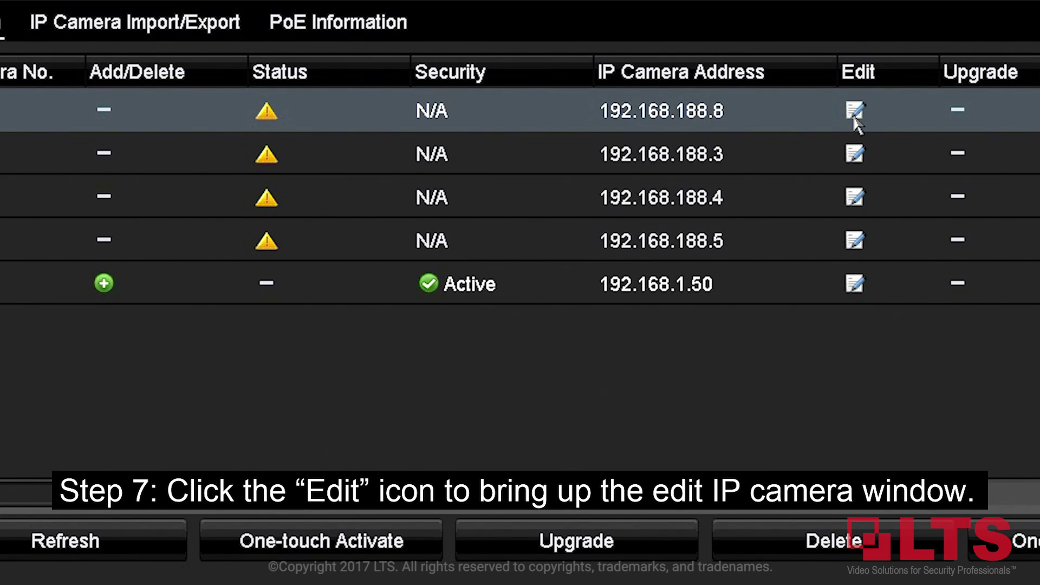
Open the Edit IP Camera window for channel D1
left_click(855, 113)
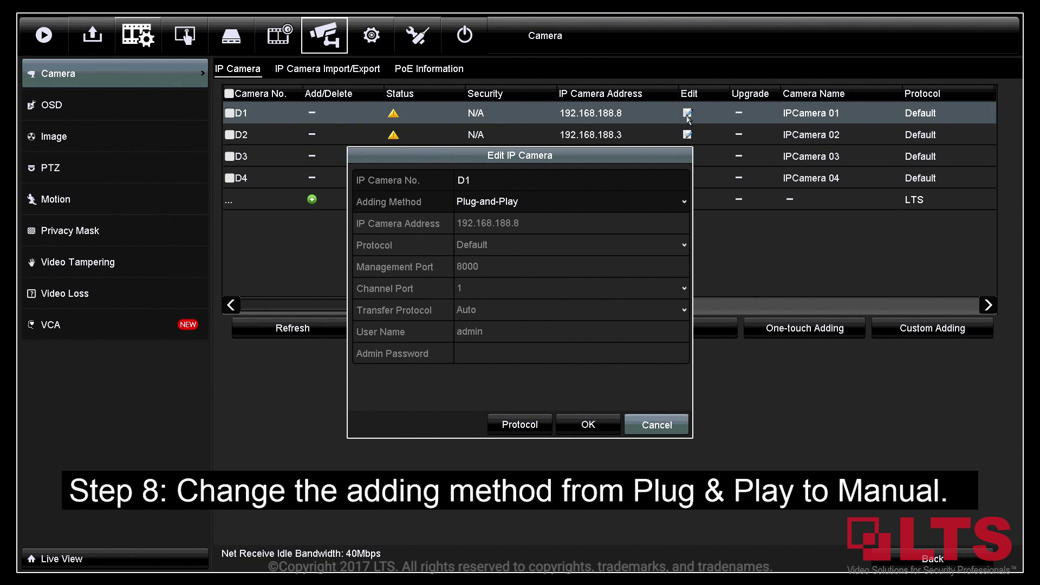
Set D1 to Manual adding with address 192.168.1.50 and the admin password, then confirm
left_click(627, 199)
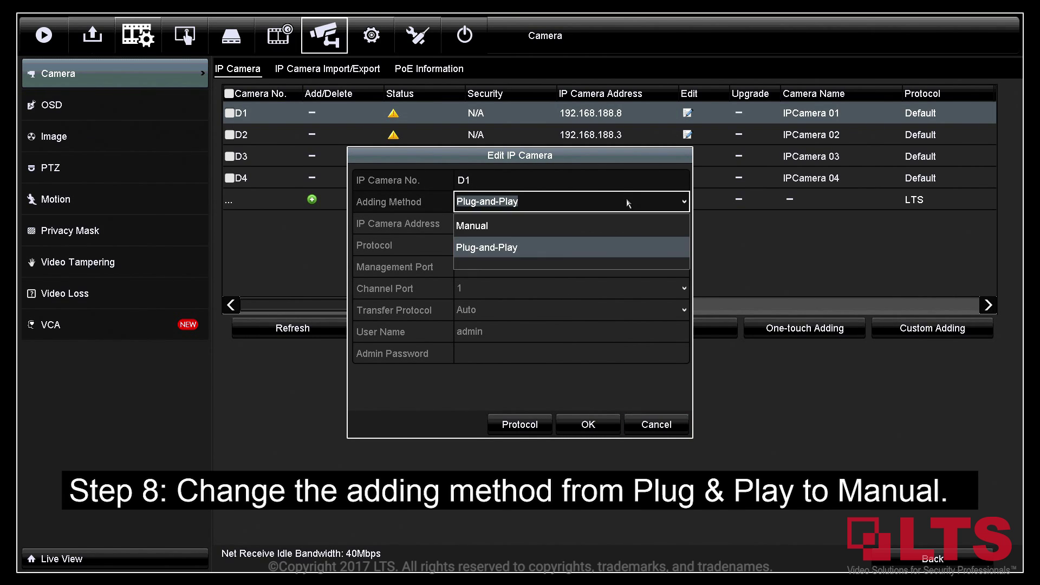
left_click(615, 226)
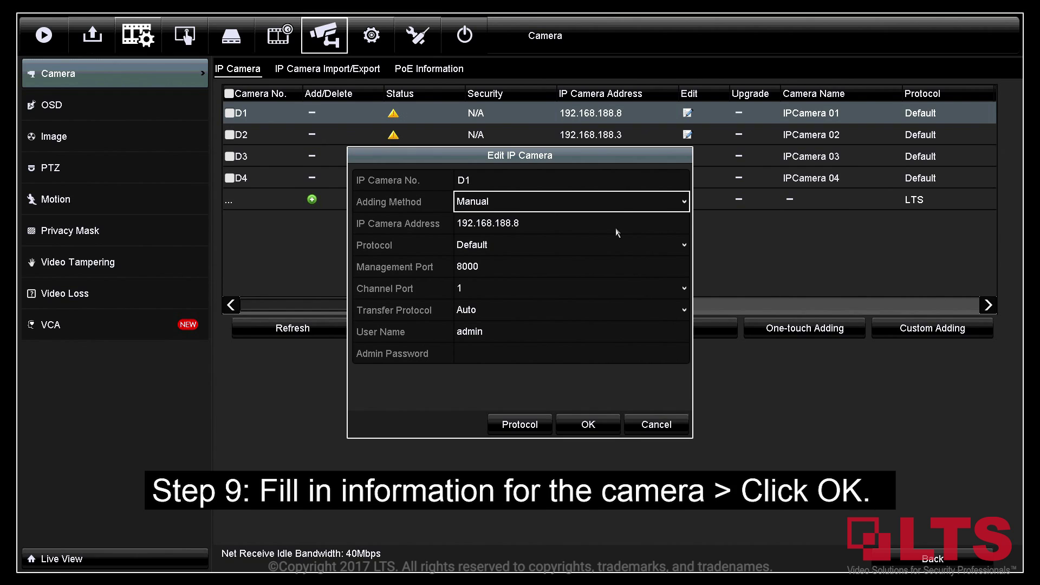
left_click(569, 223)
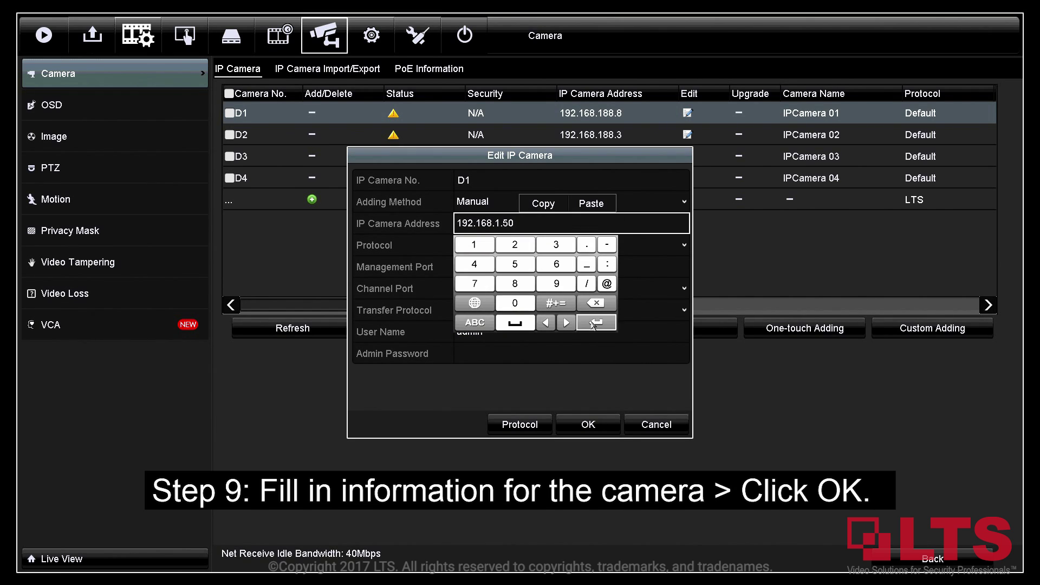
left_click(596, 323)
left_click(569, 353)
type("********")
key("Return")
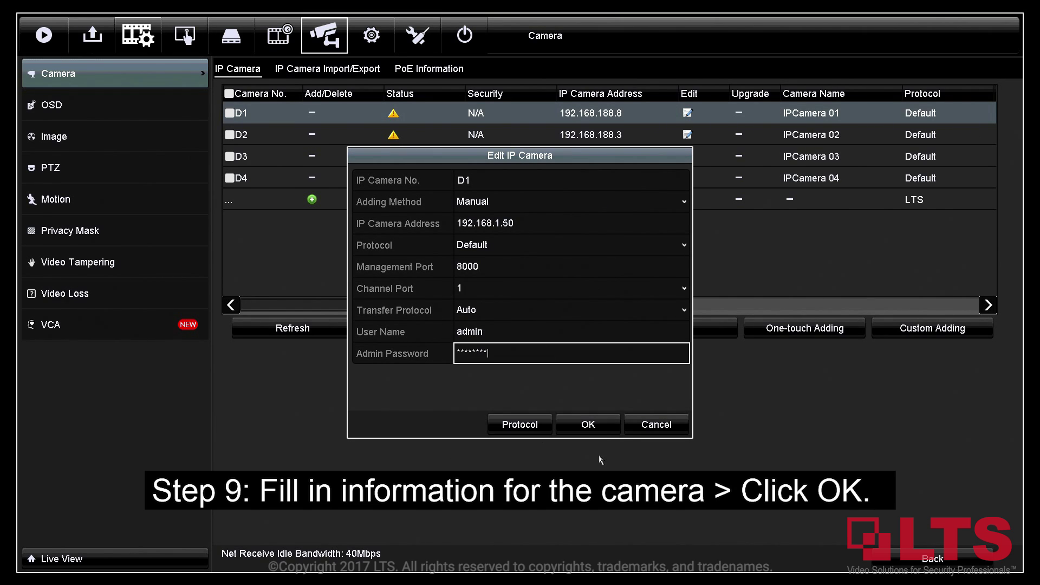
left_click(587, 424)
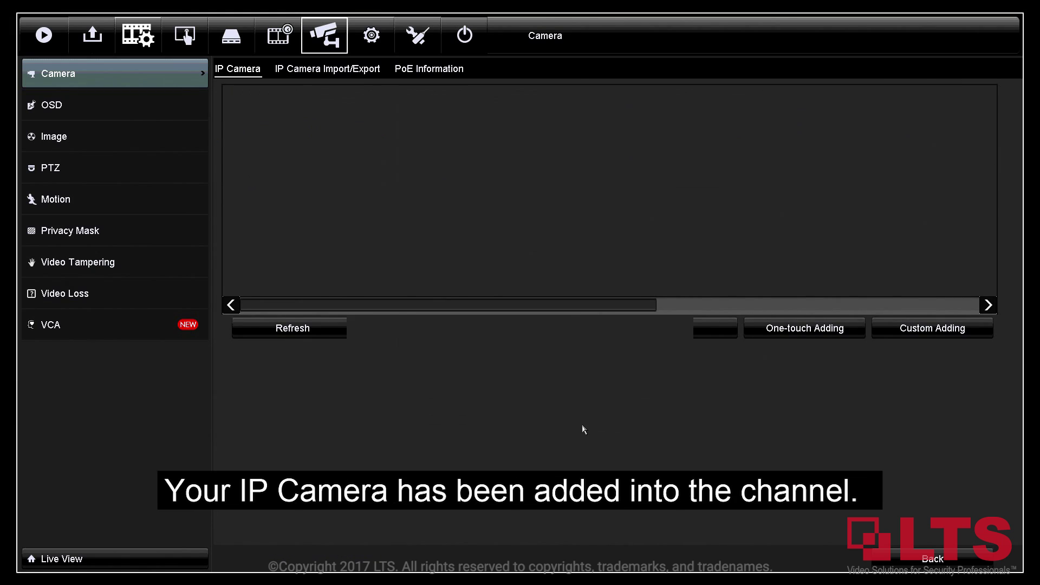